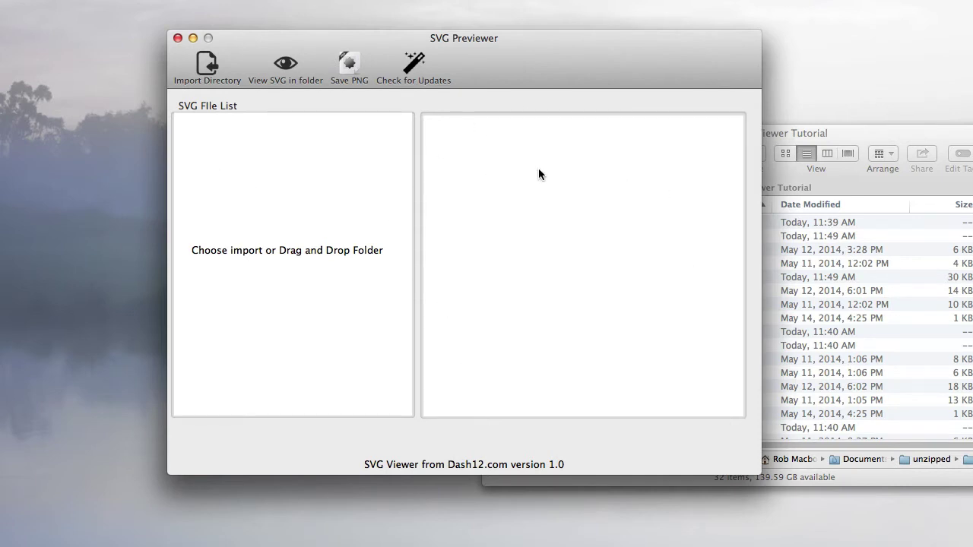
- Move the previewer aside and centre the SVG Viewer Tutorial Finder window to browse its contents
left_click_drag(615, 66, 474, 63)
left_click_drag(905, 135, 618, 77)
scroll(399, 217, "down", 10)
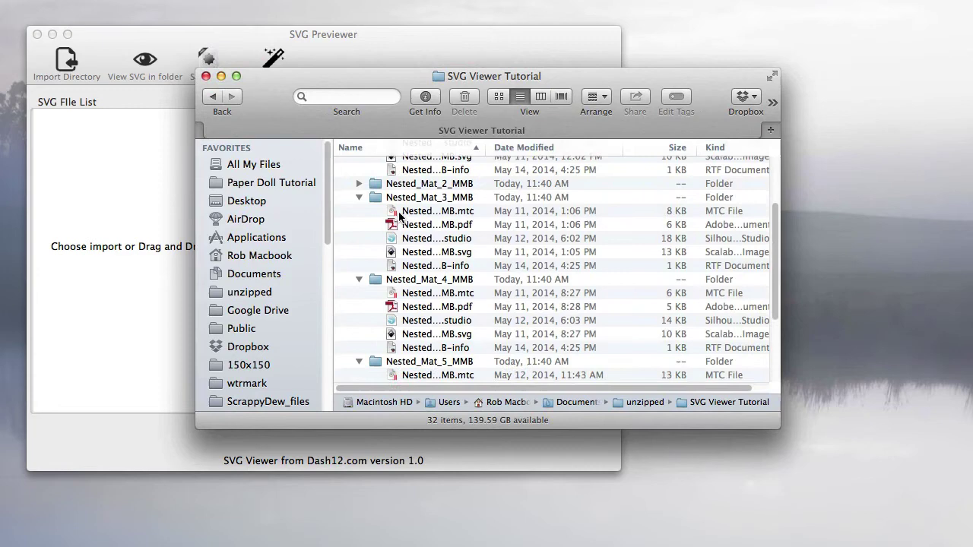
scroll(399, 217, "up", 8)
scroll(399, 217, "down", 5)
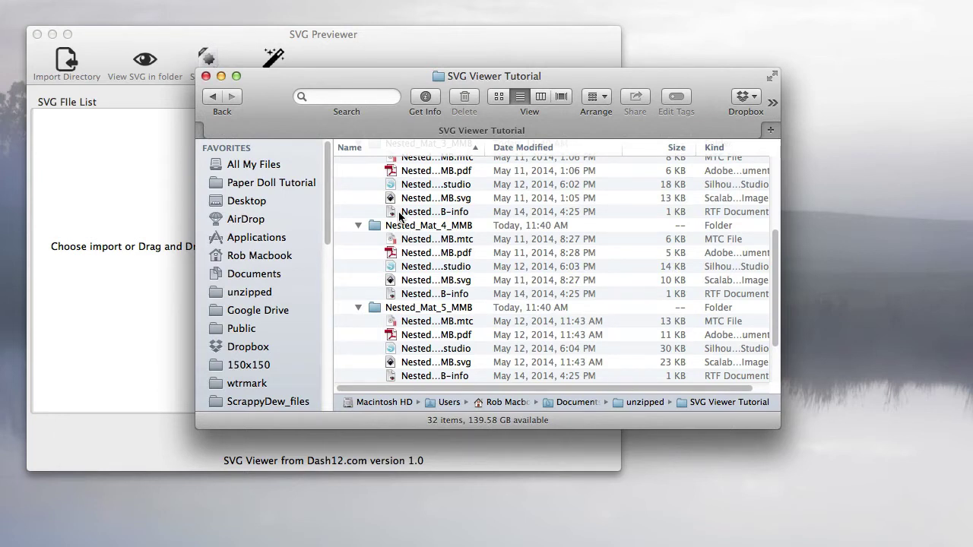
scroll(399, 217, "up", 2)
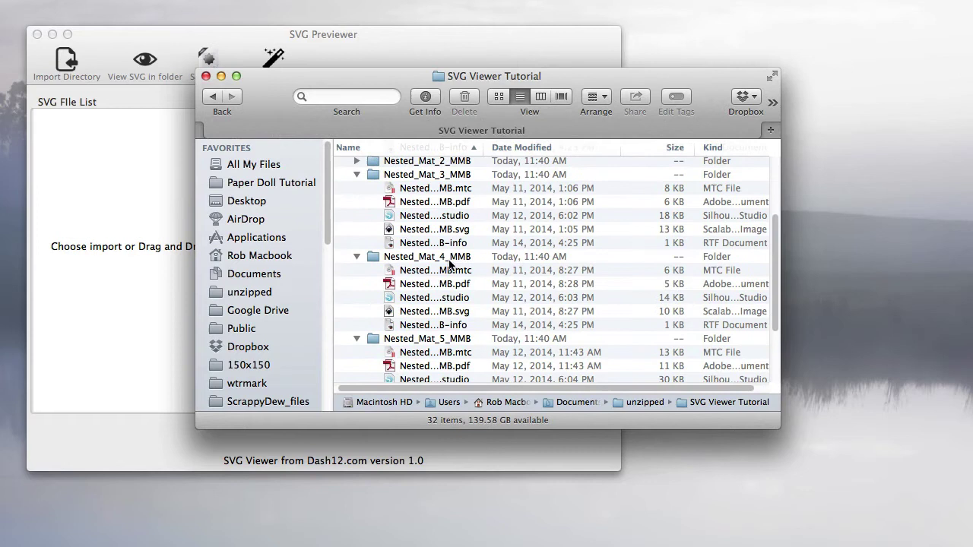
- Open the Nested_Mat_4_MMB folder in icon view with enlarged icon previews
double_click(449, 259)
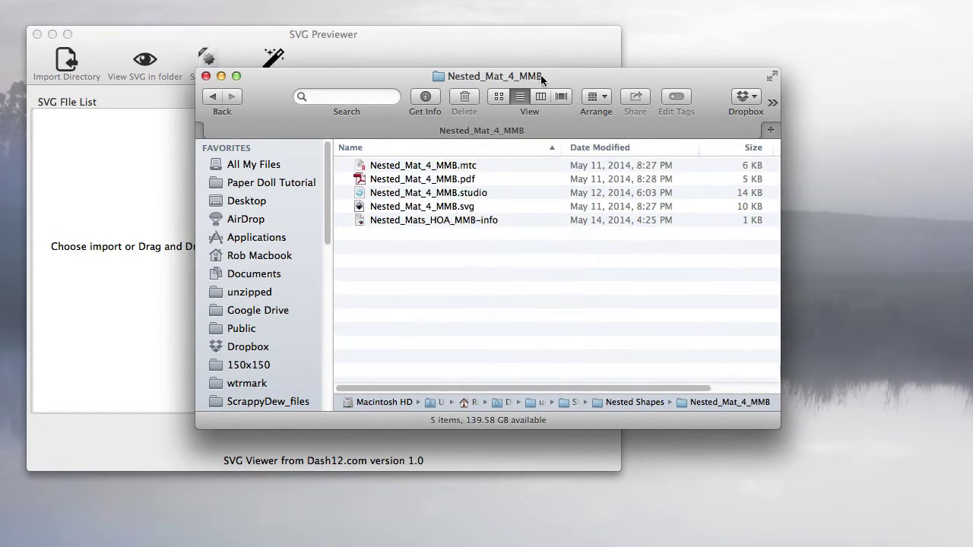
left_click(497, 97)
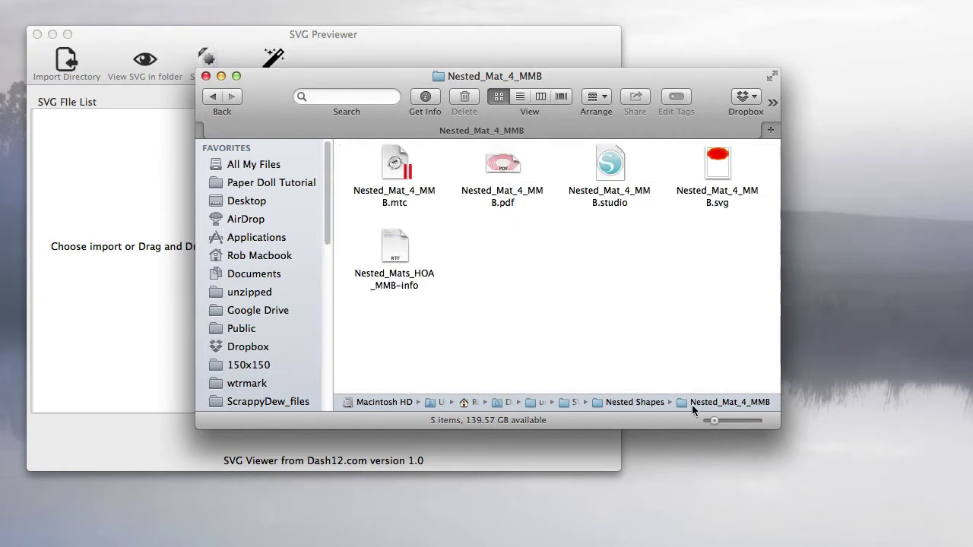
left_click_drag(714, 420, 738, 422)
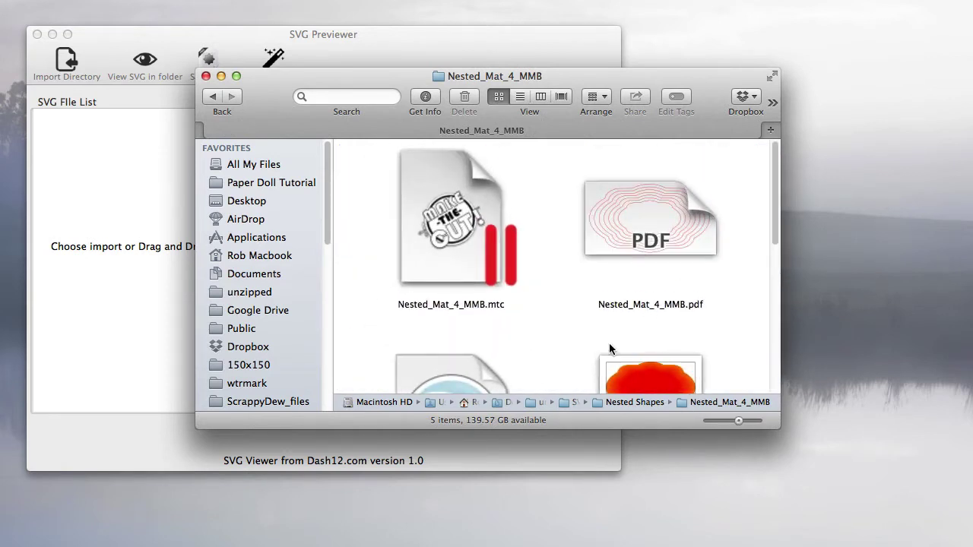
scroll(556, 304, "down", 10)
scroll(557, 304, "up", 5)
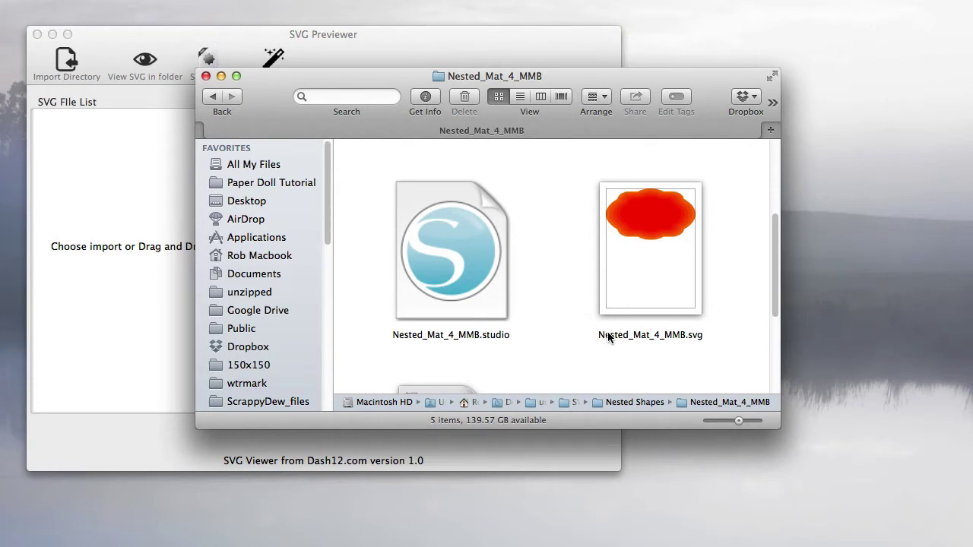
- Return Finder to the SVG Viewer Tutorial folder and move it right to uncover the previewer
left_click(214, 97)
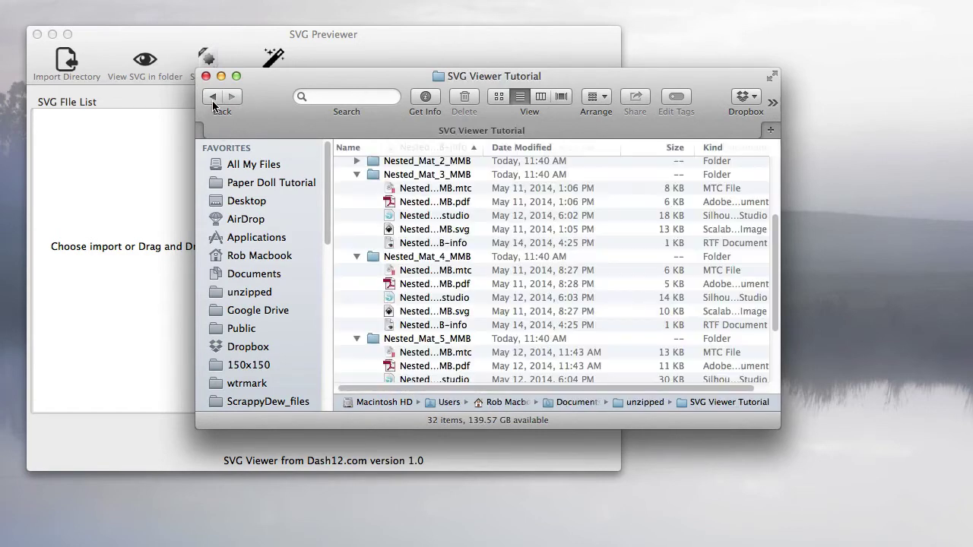
scroll(433, 258, "up", 5)
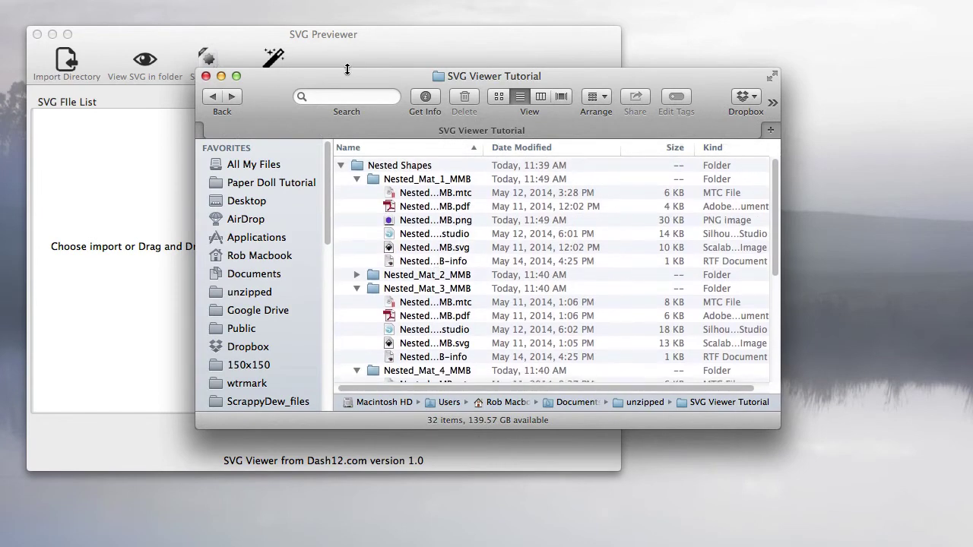
left_click_drag(343, 74, 680, 87)
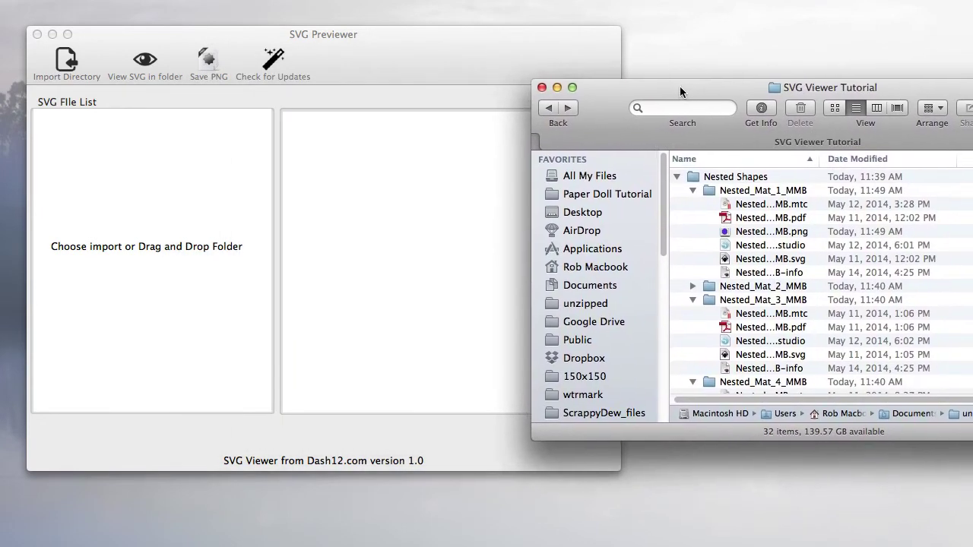
- In SVG Previewer, start Import Directory and cancel the folder chooser without choosing a folder
left_click(486, 60)
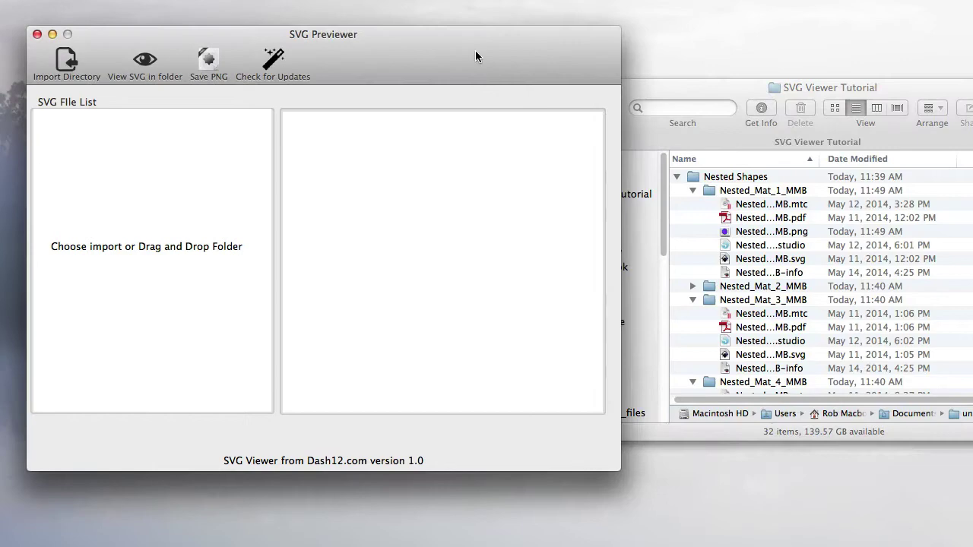
left_click(69, 59)
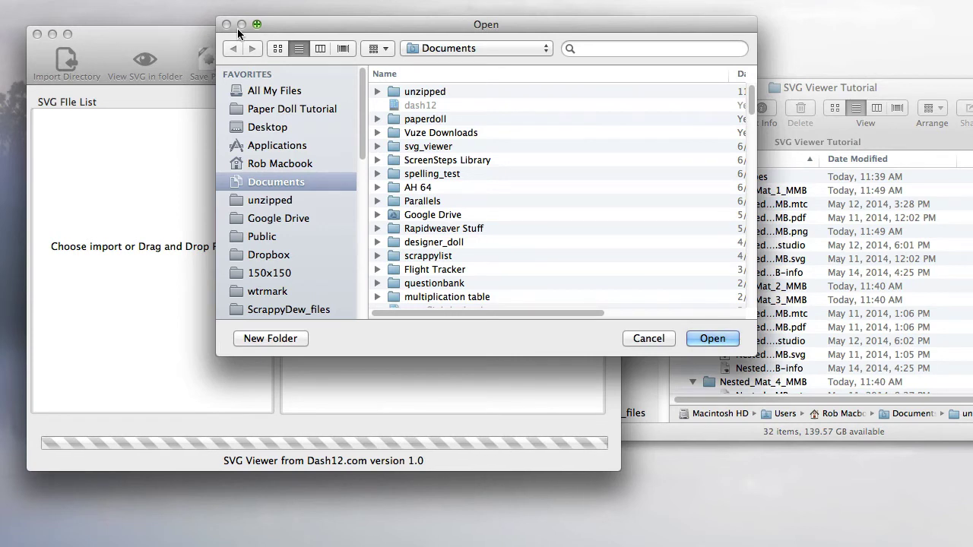
left_click(642, 339)
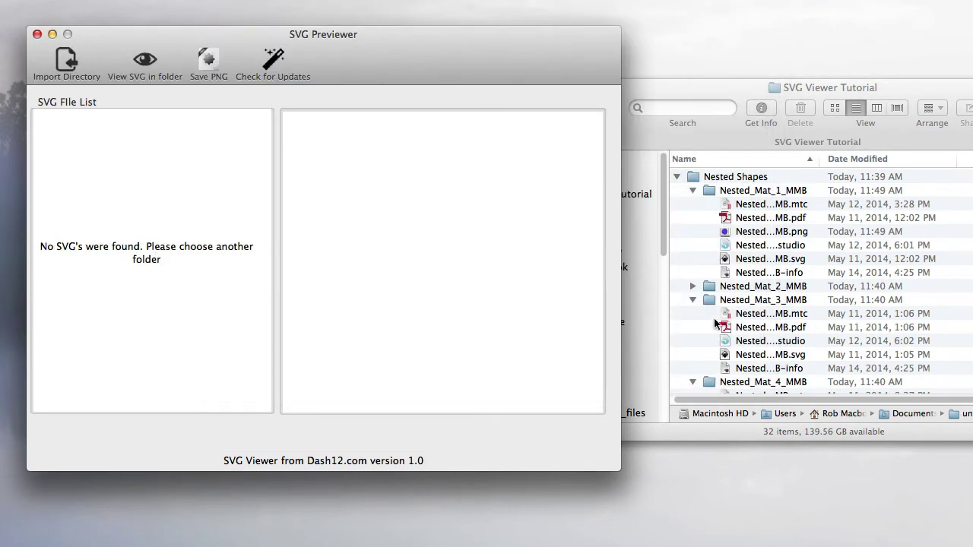
- Drag the Nested Shapes folder from Finder onto SVG Previewer's SVG File List
left_click(713, 177)
left_click(698, 177)
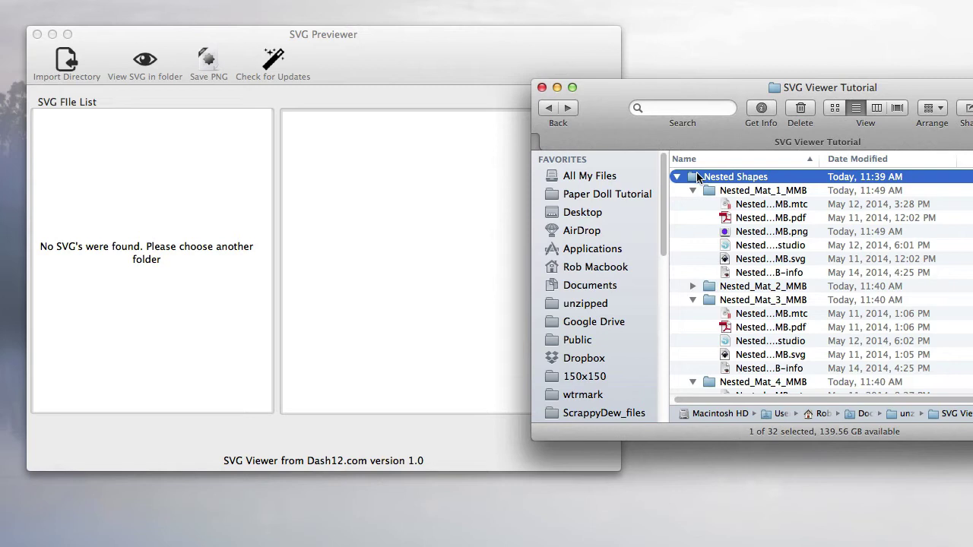
left_click_drag(698, 177, 146, 247)
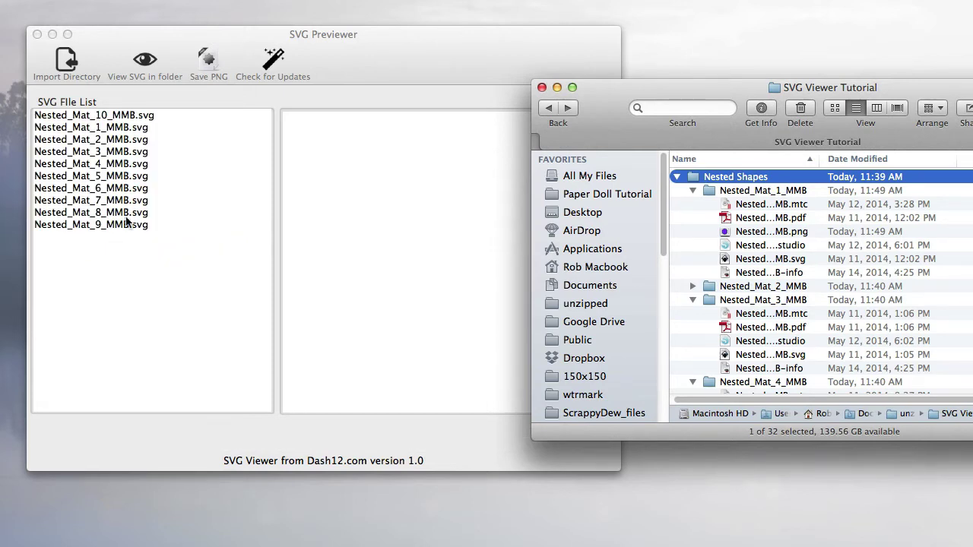
left_click(175, 323)
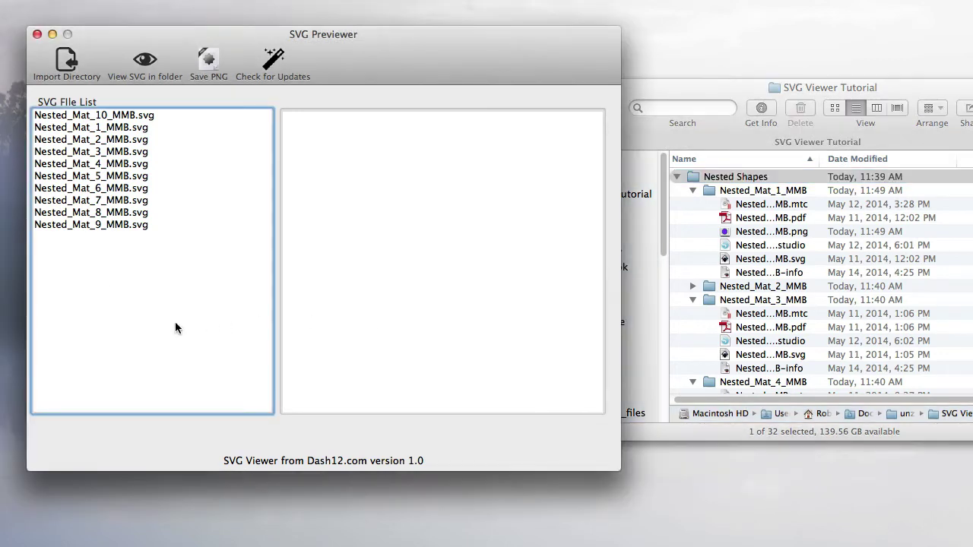
- Preview Nested_Mat_9, 8 and 6, settle on Nested_Mat_8, then close the SVG Viewer Tutorial window
left_click(83, 222)
left_click(81, 212)
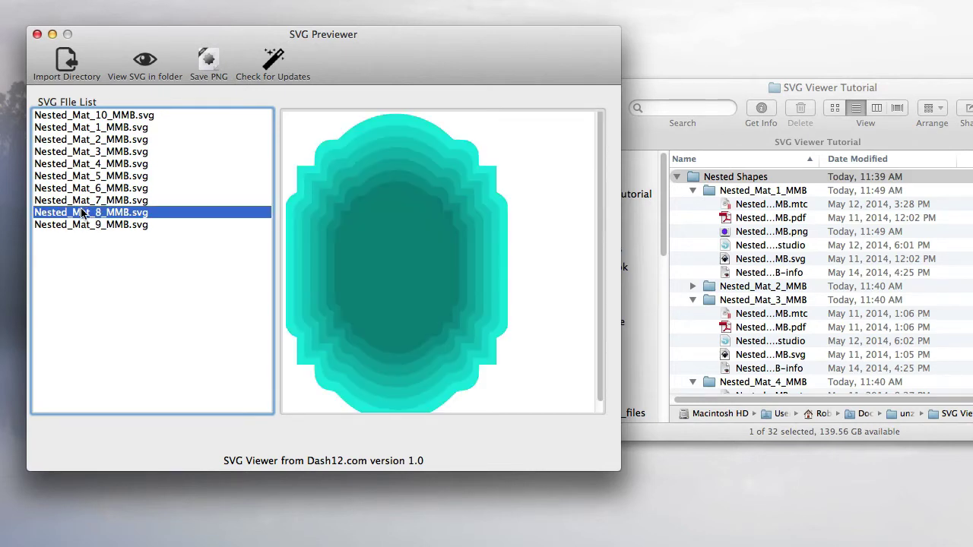
left_click(82, 190)
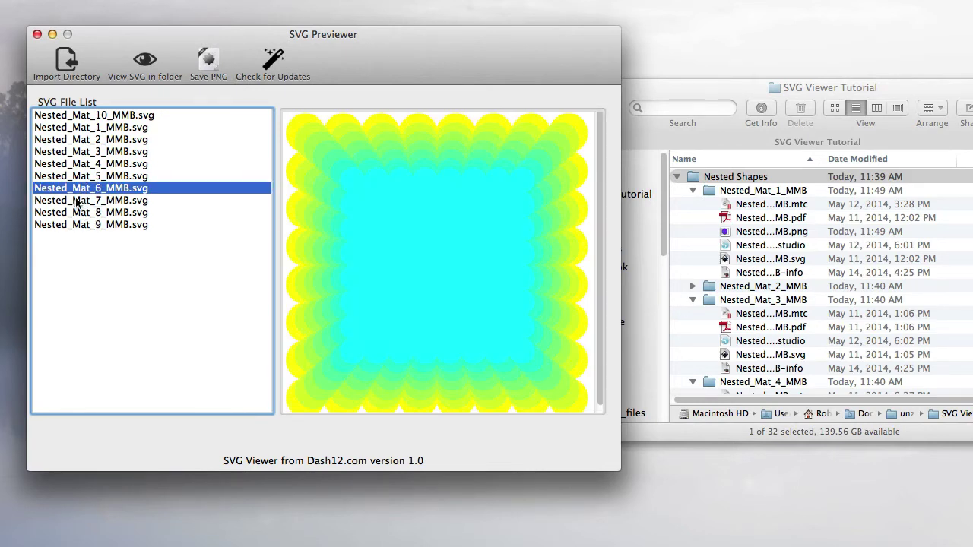
left_click(75, 214)
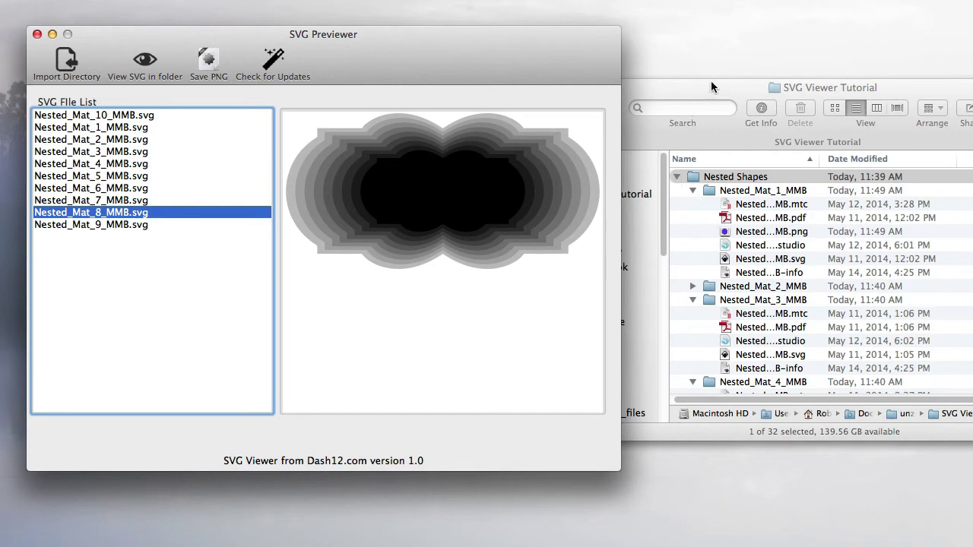
left_click_drag(710, 81, 465, 86)
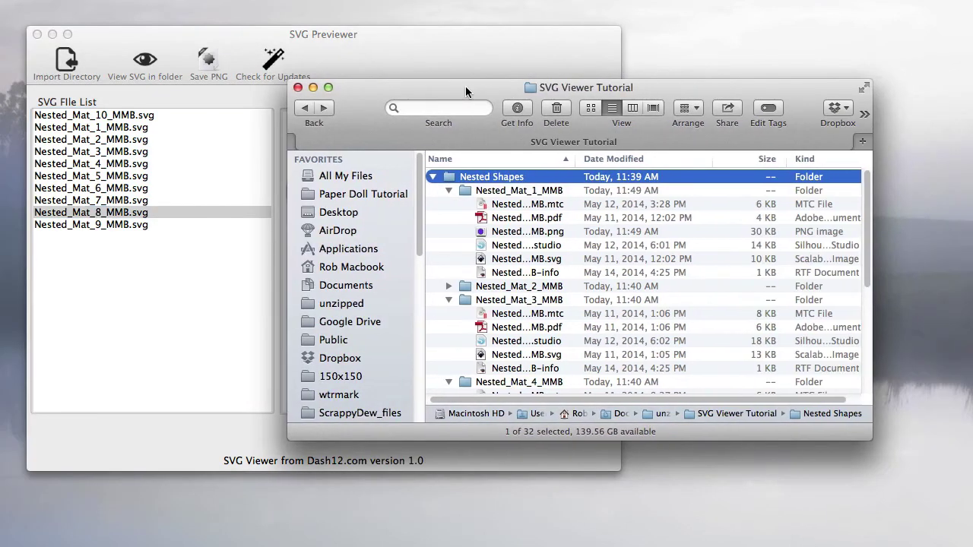
left_click(297, 89)
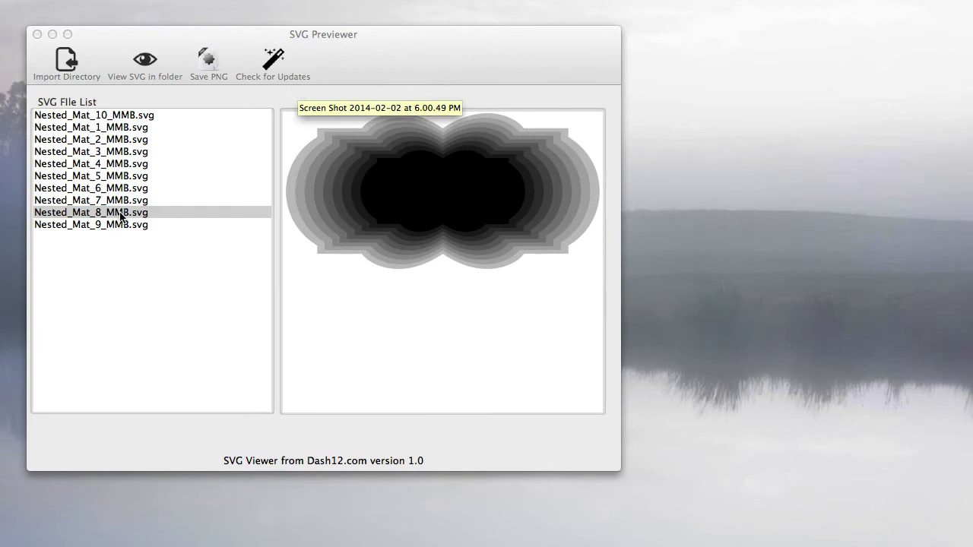
left_click(143, 63)
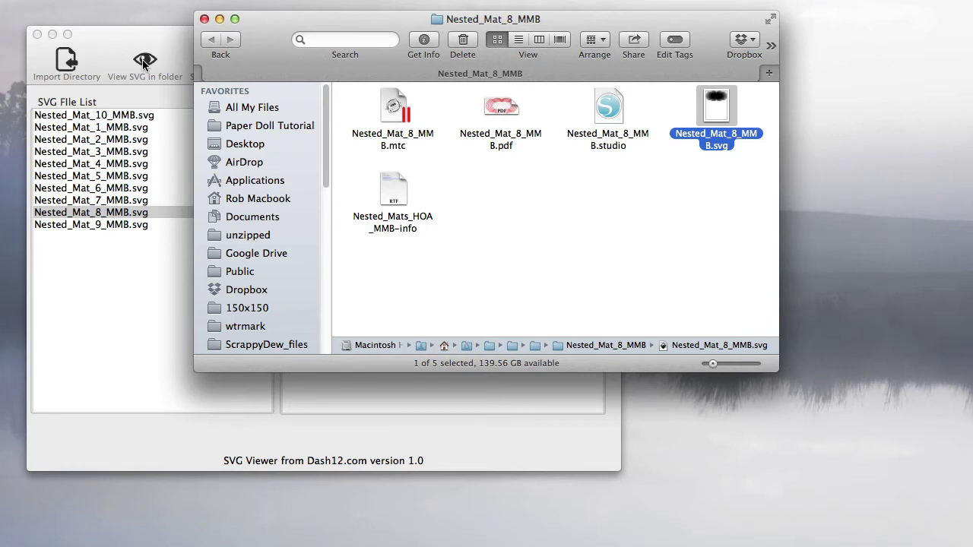
key("super+w")
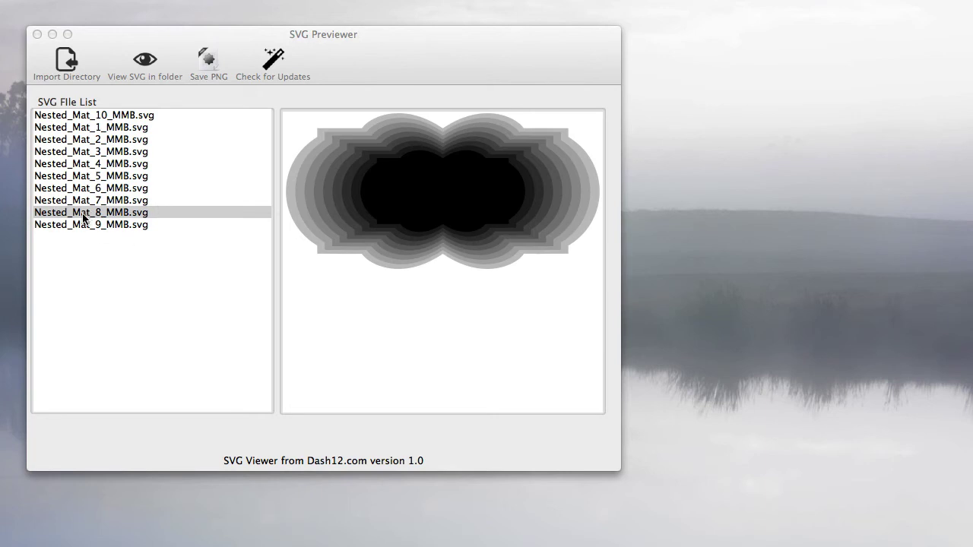
- Save the Nested_Mat_8 preview as a PNG and dismiss the Success message
left_click(212, 60)
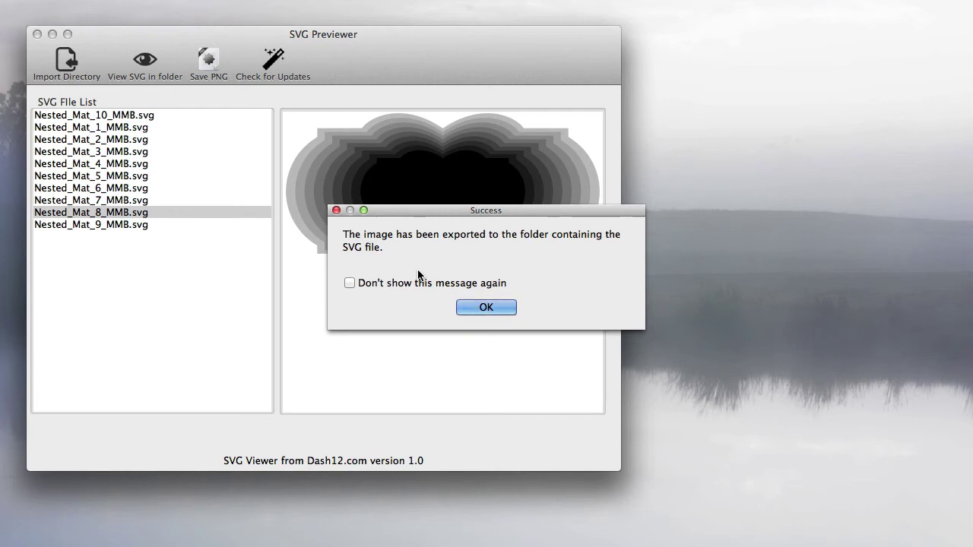
left_click(501, 309)
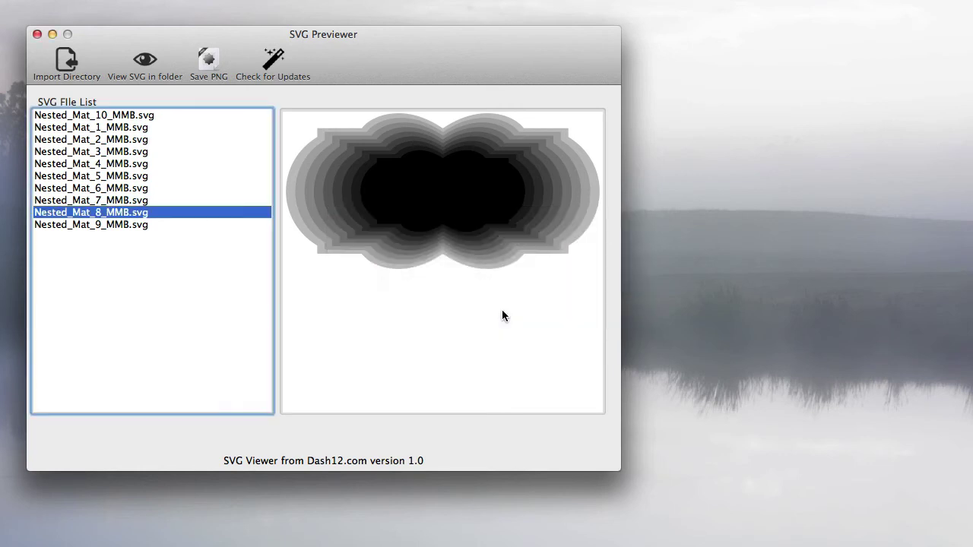
- Open Nested_Mat_8's folder, select Nested_Mat_8_MMB.png with enlarged thumbnails, then return to SVG Previewer
left_click(145, 62)
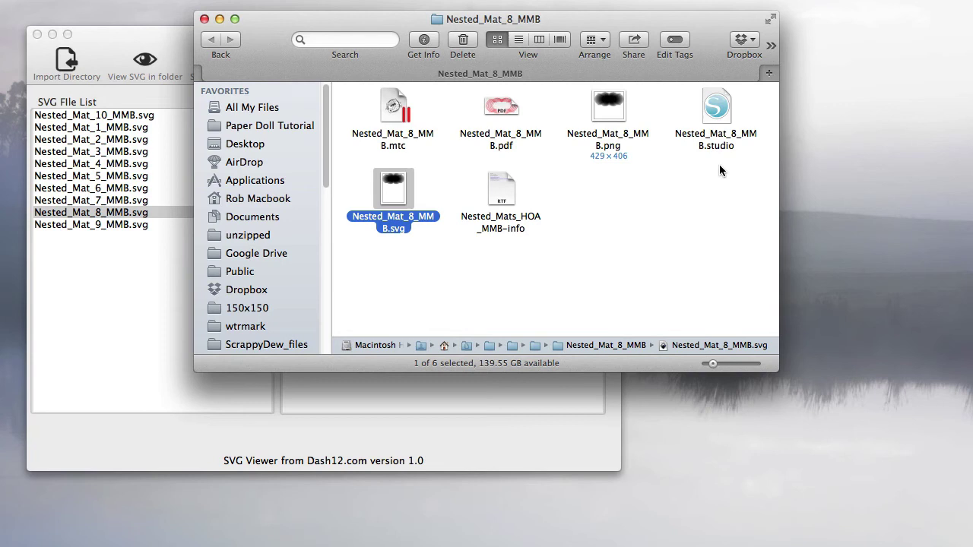
left_click(607, 137)
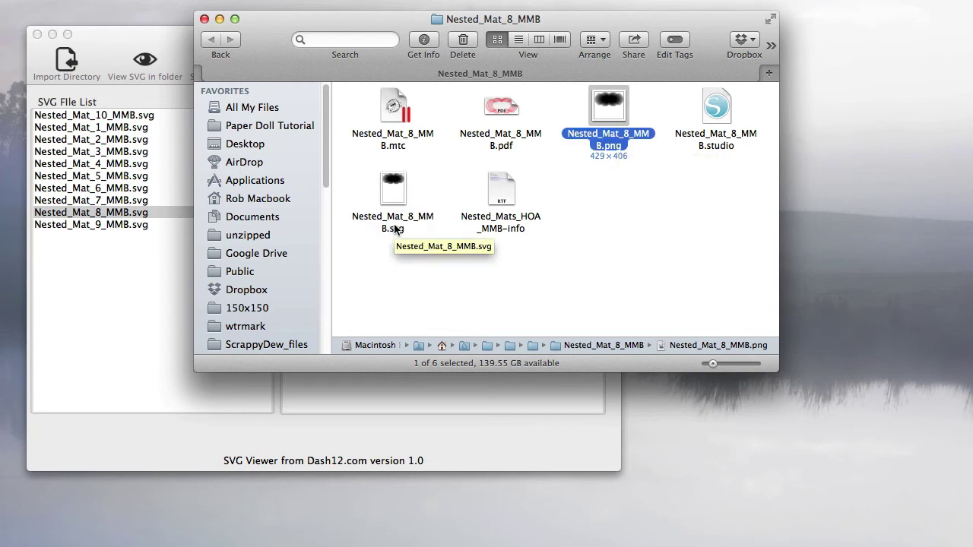
left_click_drag(715, 364, 742, 365)
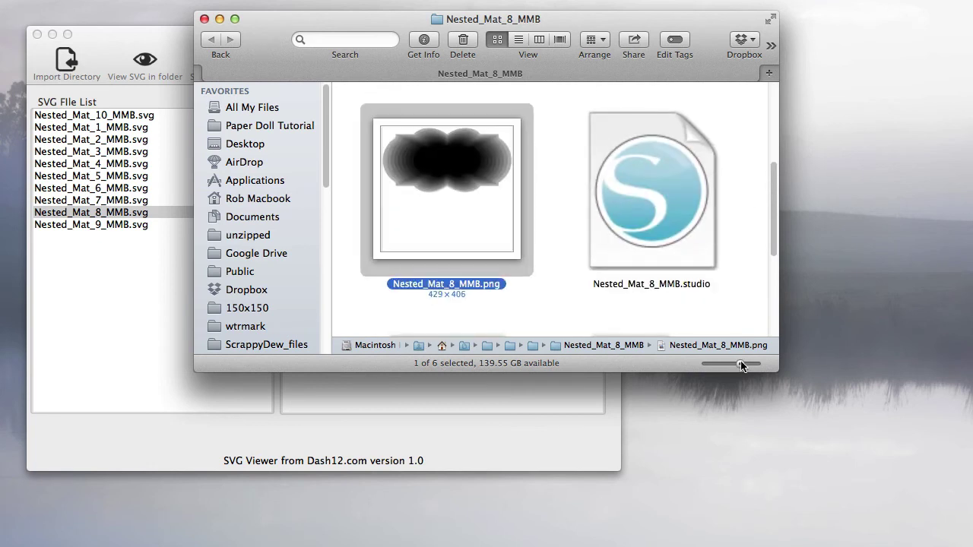
scroll(456, 174, "down", 3)
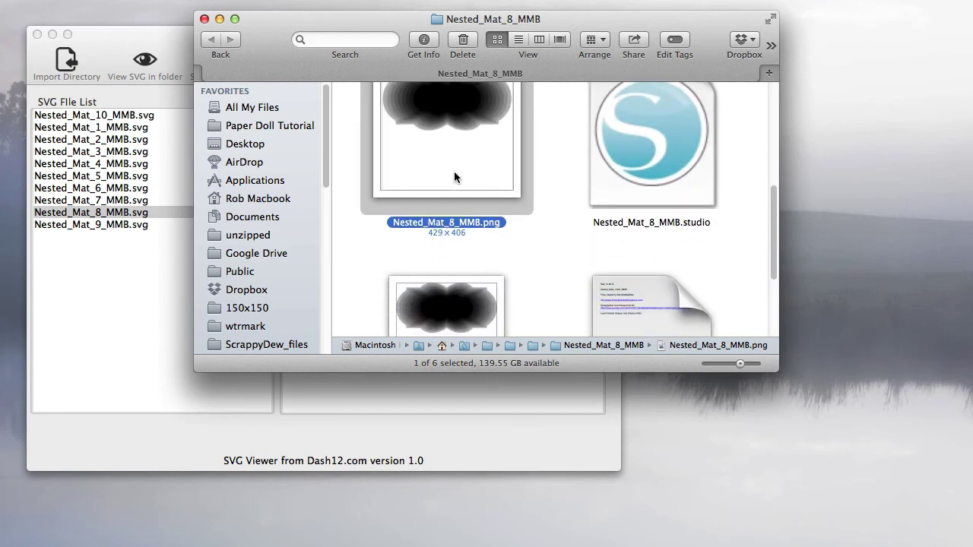
scroll(453, 177, "up", 3)
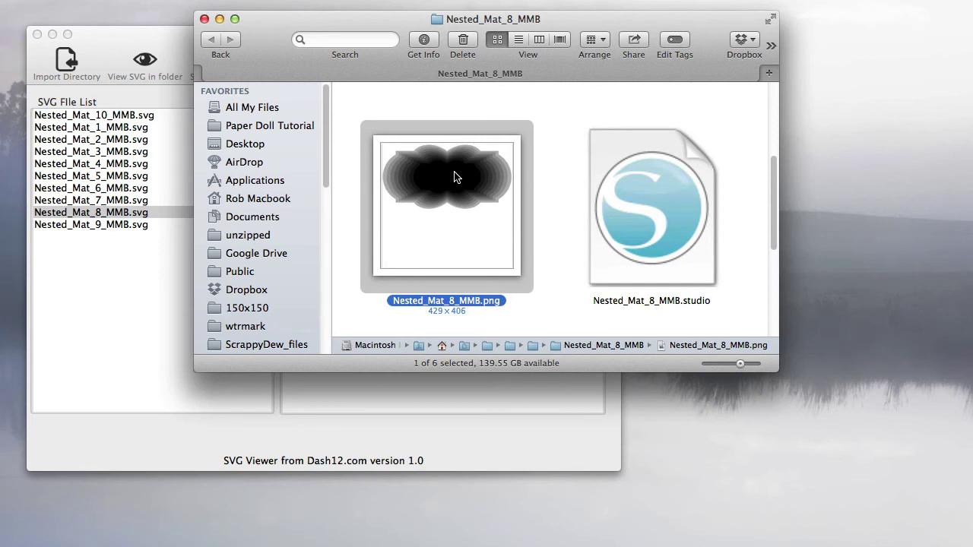
scroll(456, 177, "down", 4)
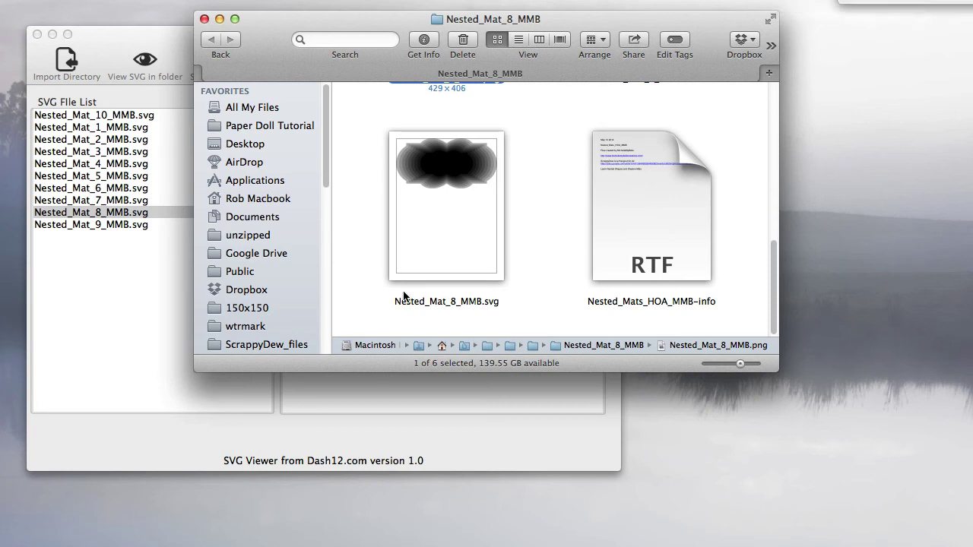
left_click(156, 327)
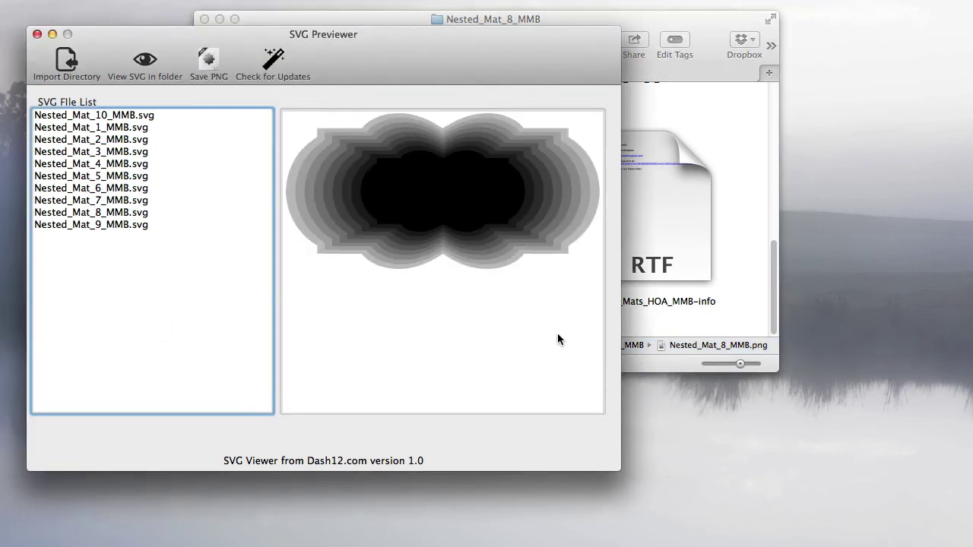
- Preview Nested_Mat_4, 7, 8, 9, 6 and 3, then reveal Nested_Mat_3_MMB.svg's folder in Finder
left_click(83, 165)
left_click(86, 199)
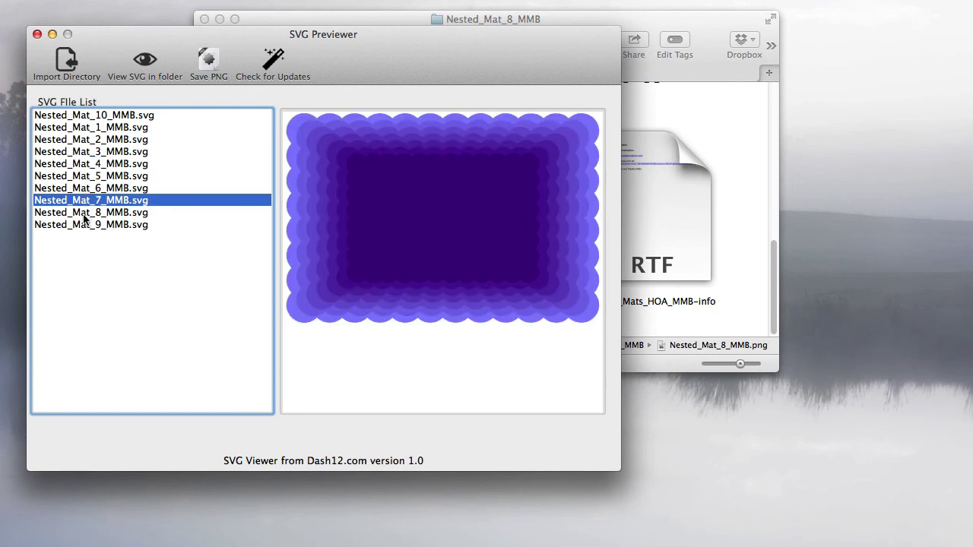
left_click(84, 215)
left_click(80, 224)
left_click(79, 190)
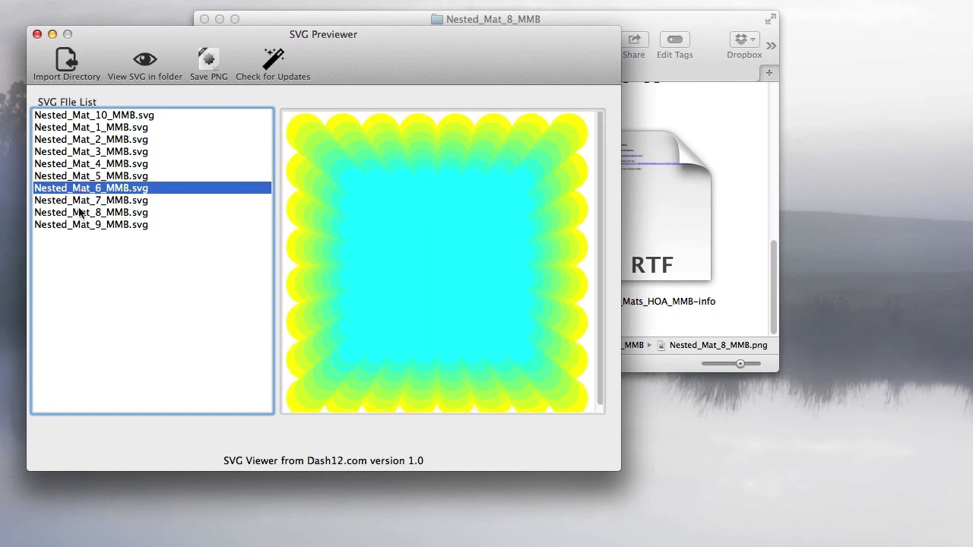
left_click(95, 154)
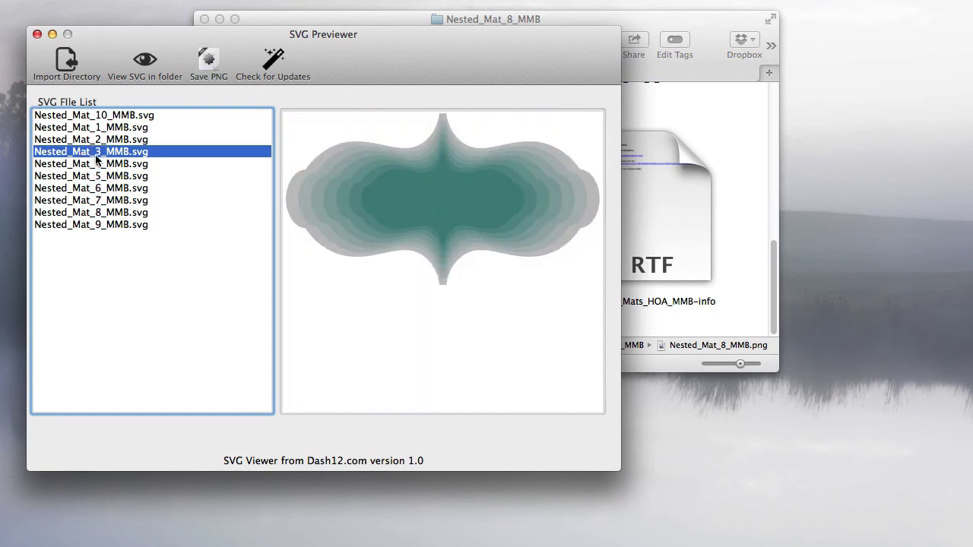
left_click(145, 62)
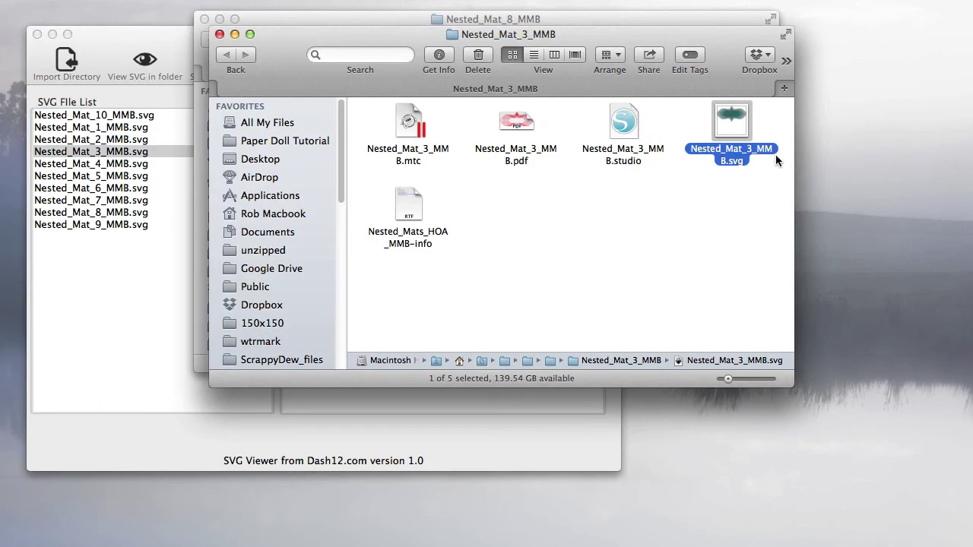